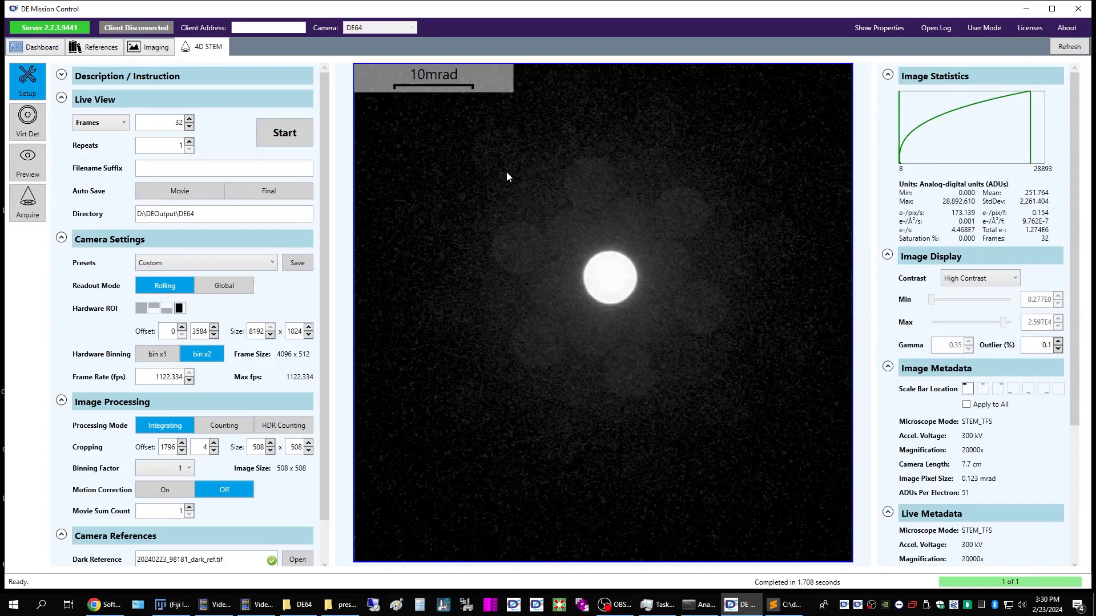
# Shape Virtual Detector #1 as a ring around the bright central disk, centred at about (261, 216), radius 85 and thickness 36
pyautogui.click(25, 129)
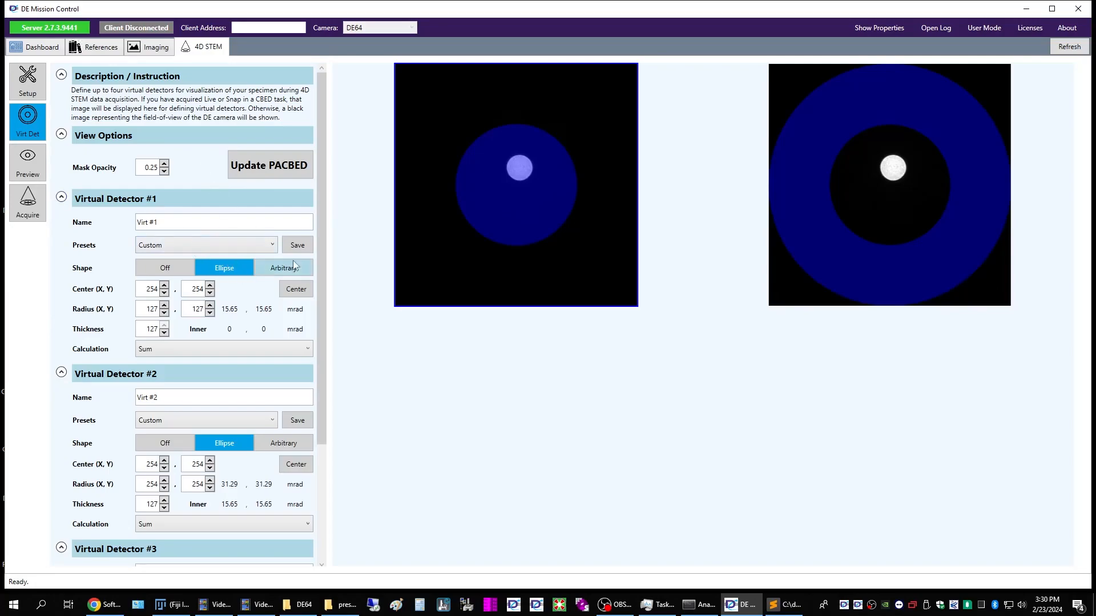
pyautogui.click(518, 201)
pyautogui.moveTo(519, 211); pyautogui.dragTo(524, 195)
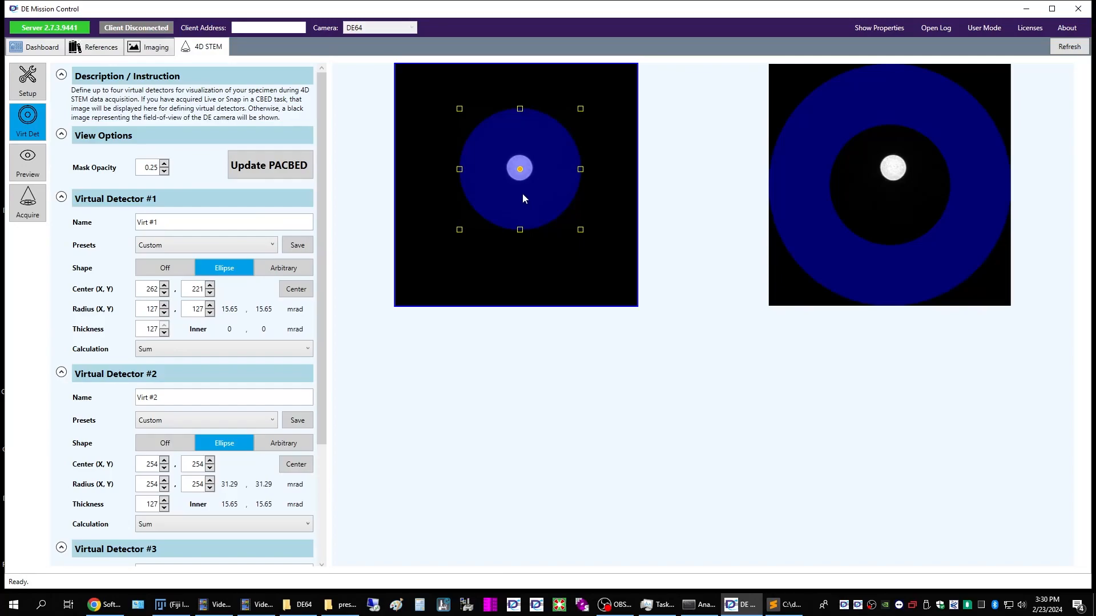
pyautogui.moveTo(581, 230); pyautogui.dragTo(540, 190)
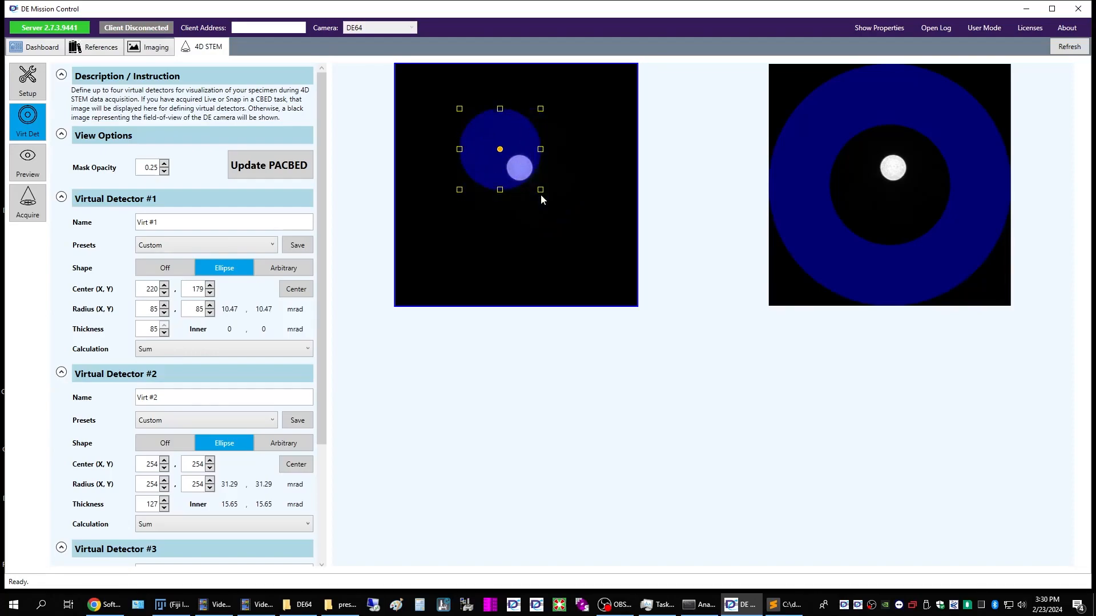
pyautogui.moveTo(501, 151); pyautogui.dragTo(524, 175)
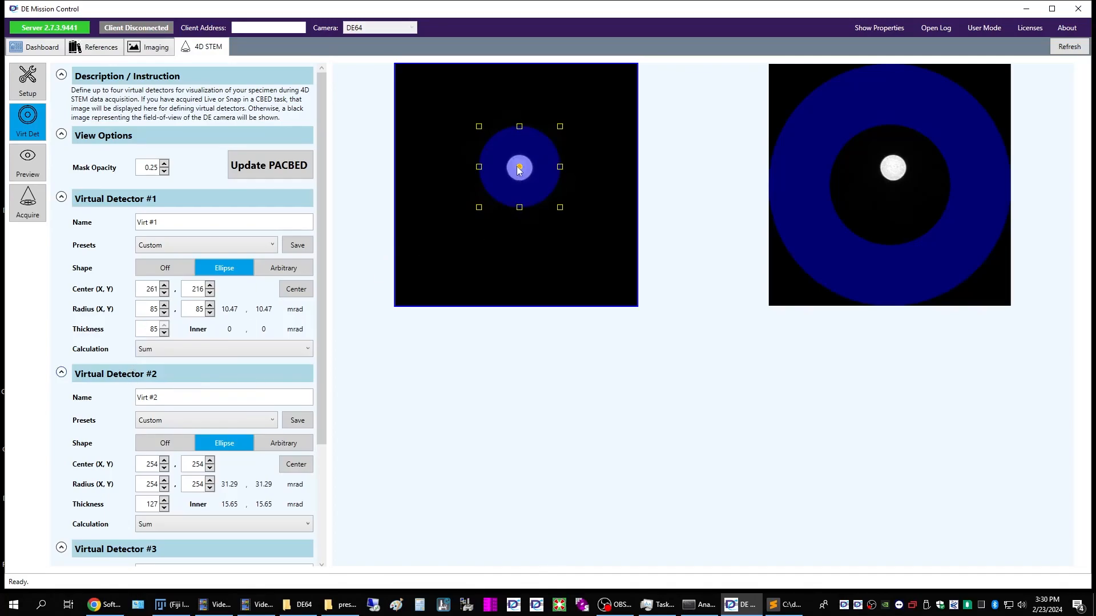
pyautogui.moveTo(518, 166); pyautogui.dragTo(519, 167)
pyautogui.click(554, 241)
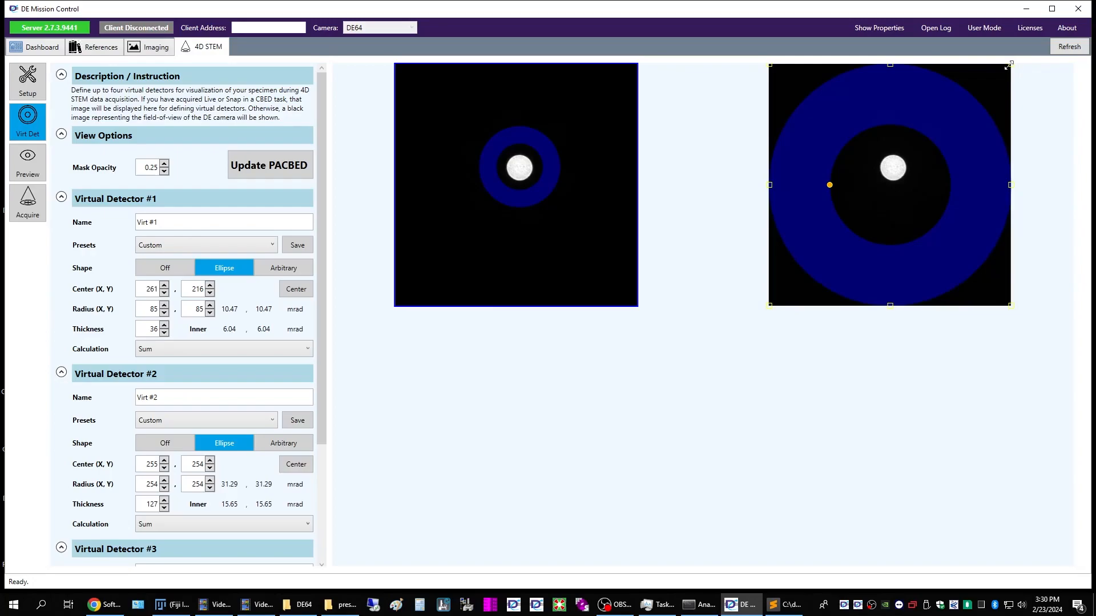
# Resize the Virtual Detector #2 ring to a radius of about 205 and position it around the bright central disk
pyautogui.moveTo(1010, 66); pyautogui.dragTo(943, 123)
pyautogui.moveTo(920, 210); pyautogui.dragTo(899, 231)
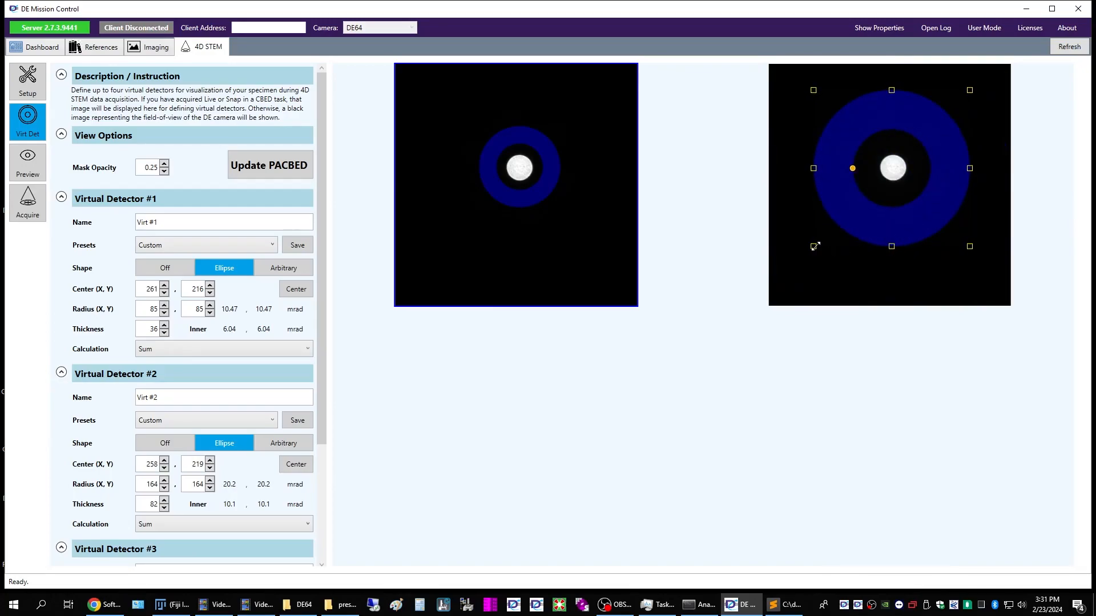
pyautogui.moveTo(814, 247); pyautogui.dragTo(777, 282)
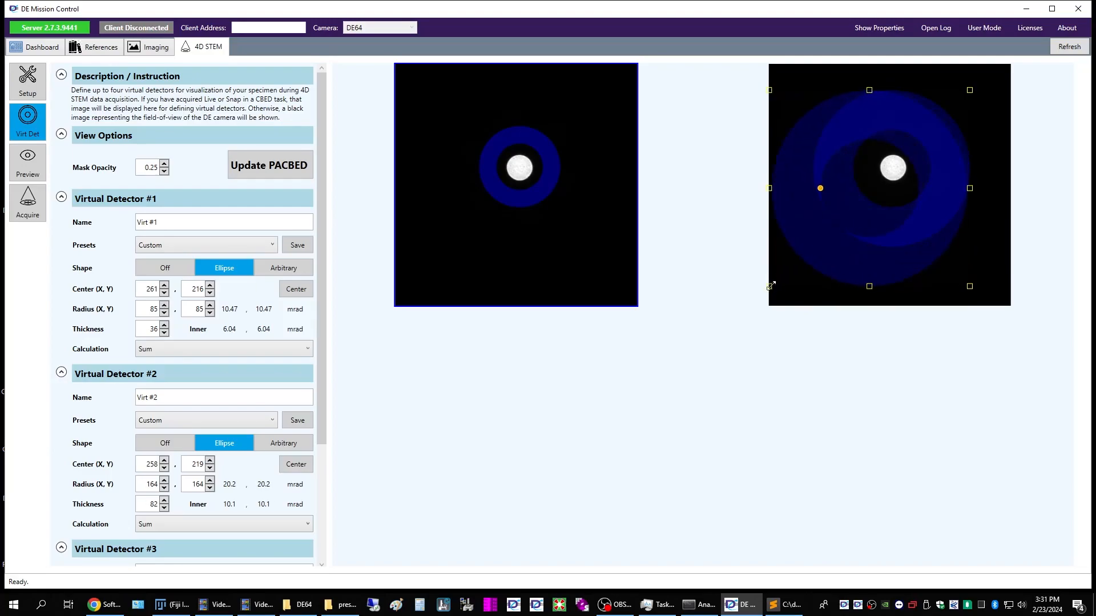
pyautogui.moveTo(823, 243)
pyautogui.mouseDown()
pyautogui.moveTo(849, 223)
pyautogui.moveTo(852, 233)
pyautogui.mouseUp()
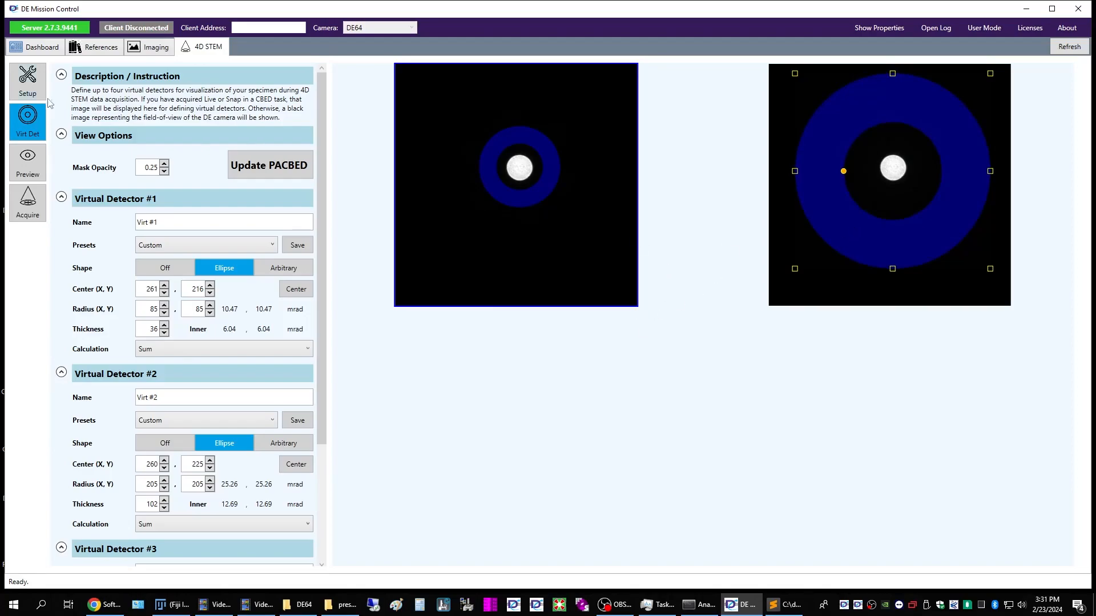
# Fine-tune Virtual Detector #2 by recentring it at about (264, 216) and setting its thickness to 95
pyautogui.click(27, 86)
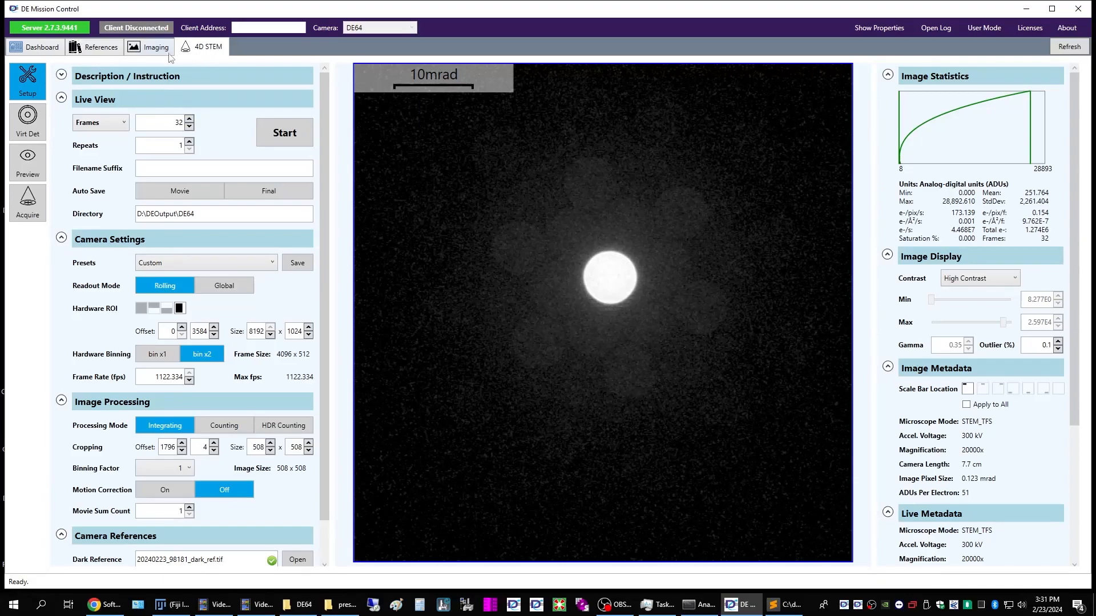
pyautogui.click(18, 124)
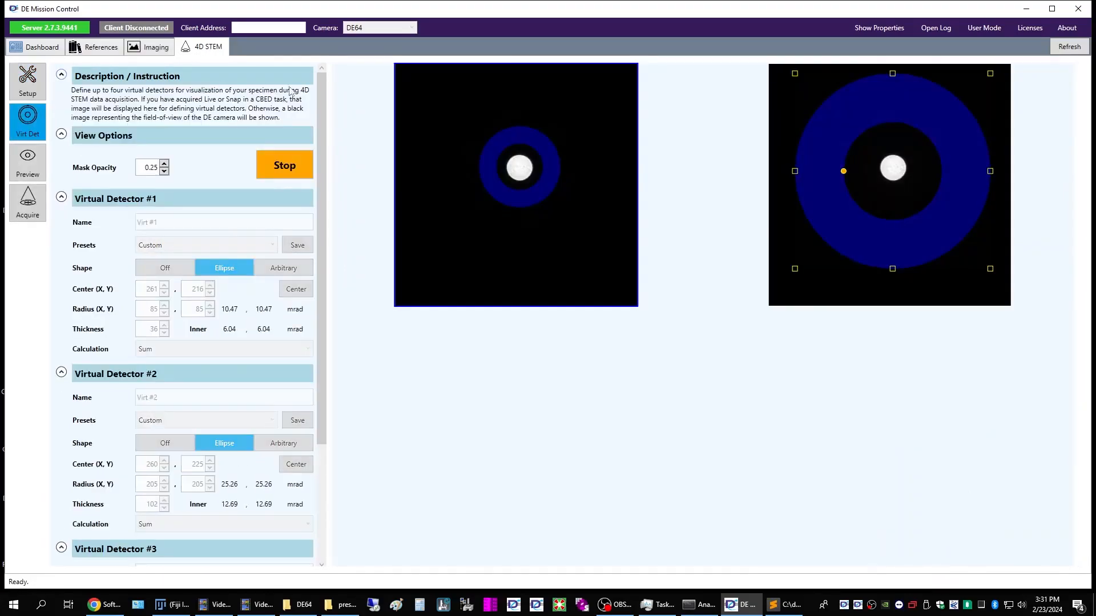
pyautogui.moveTo(913, 246); pyautogui.dragTo(912, 238)
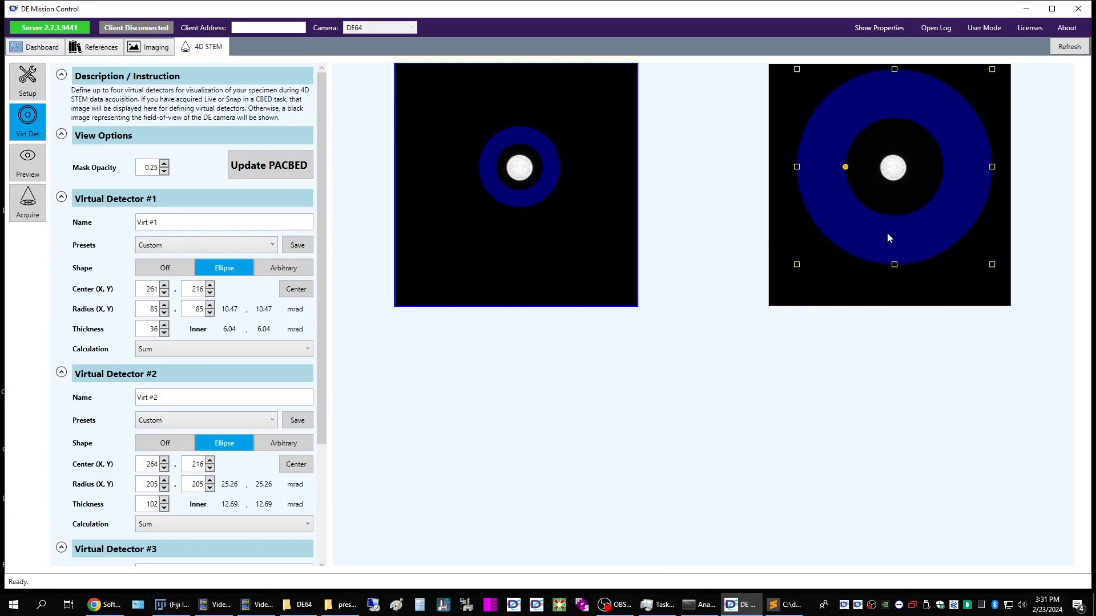
pyautogui.click(850, 273)
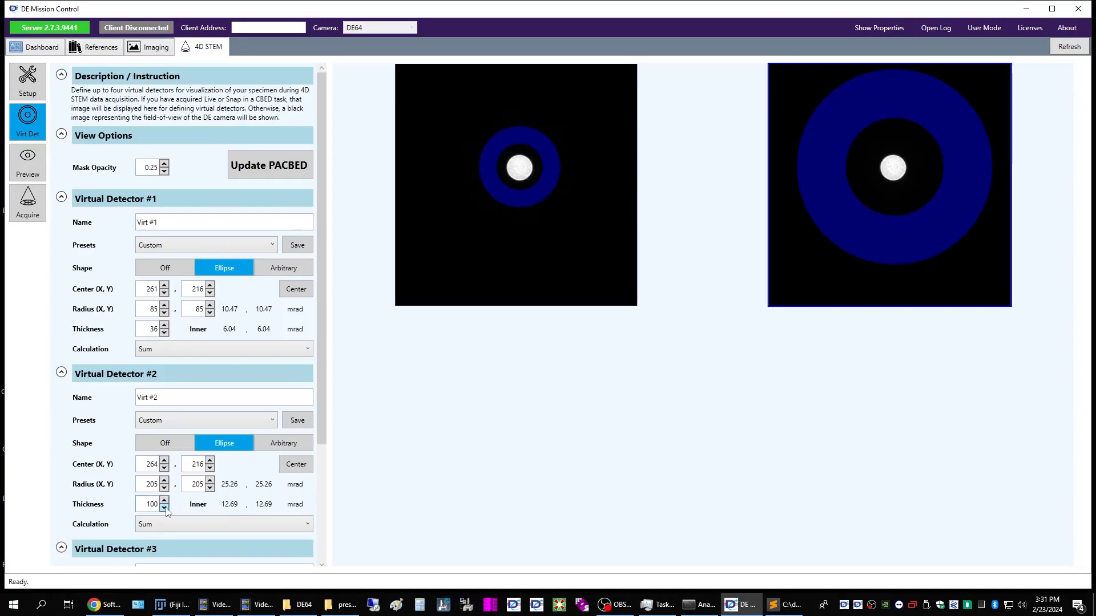
pyautogui.click(193, 485)
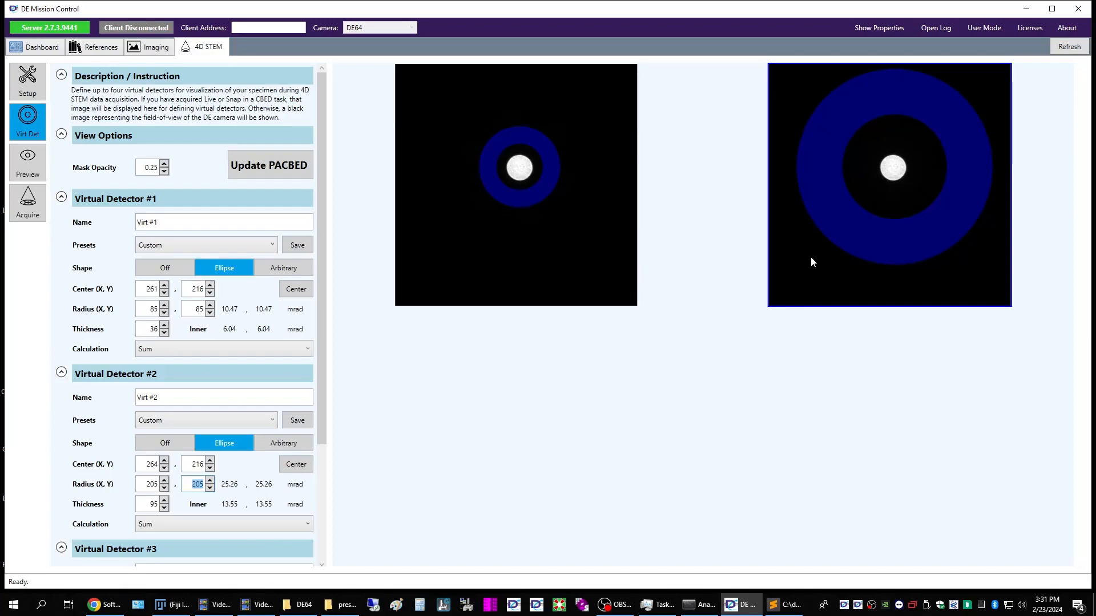
# Collapse the settings sections of the unused Virtual Detectors #3 and #4
pyautogui.scroll(-3, 246, 377)
pyautogui.scroll(3, 247, 400)
pyautogui.scroll(-5, 117, 465)
pyautogui.click(62, 419)
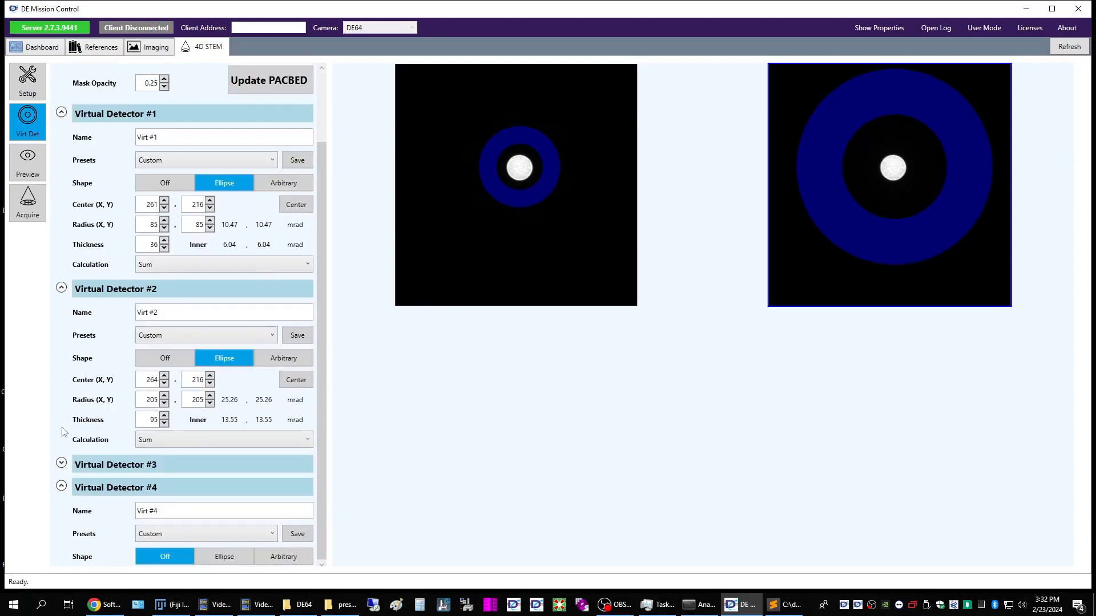
pyautogui.click(62, 487)
pyautogui.scroll(1, 171, 410)
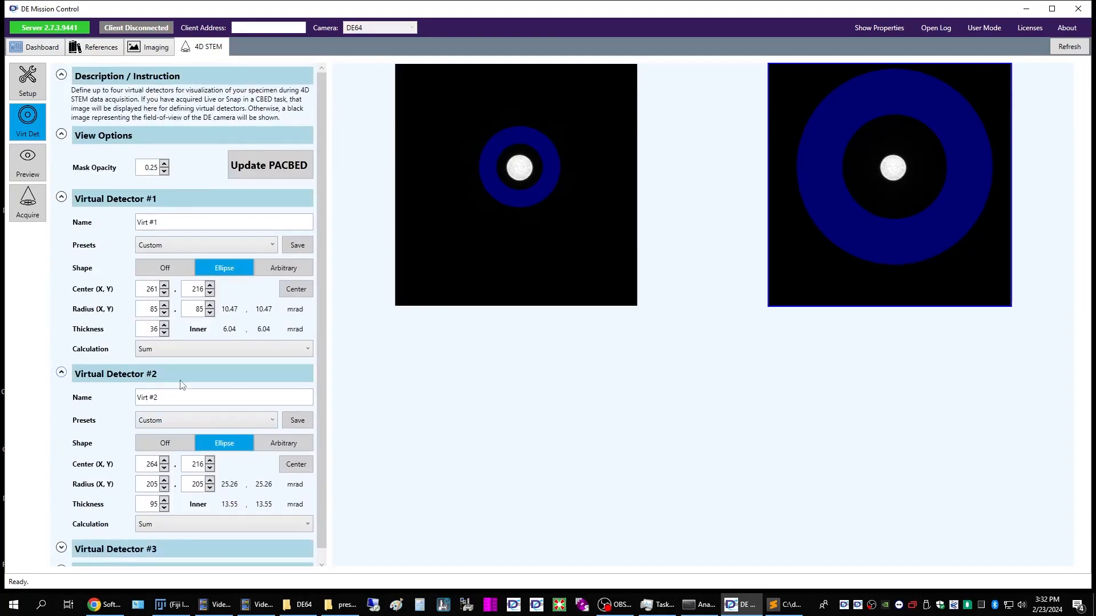
# Run a preview scan of the specimen with the HAADF detector
pyautogui.click(36, 166)
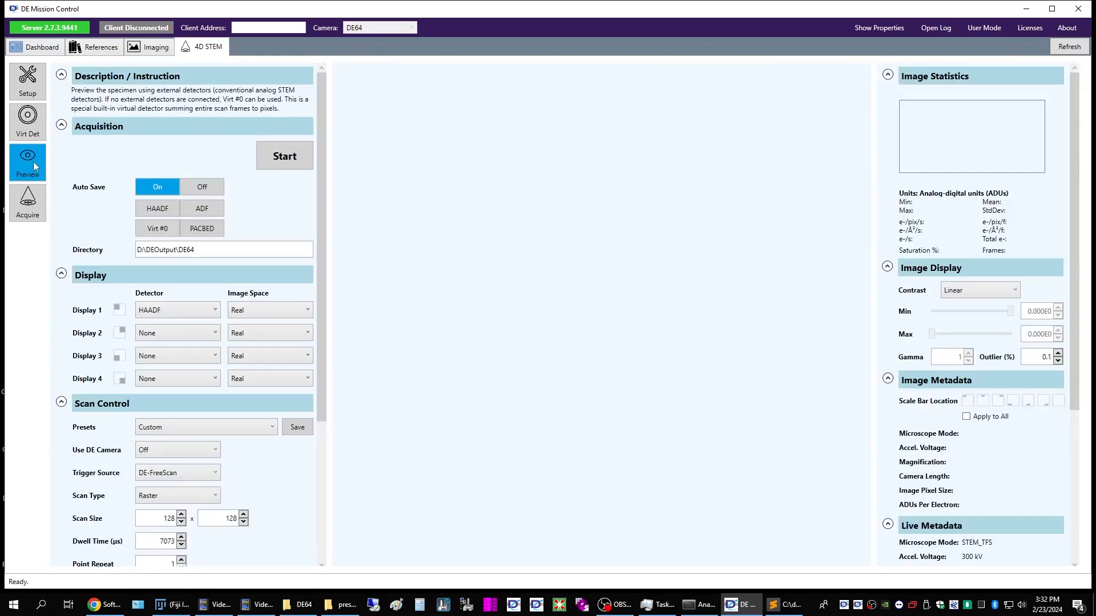
pyautogui.click(287, 162)
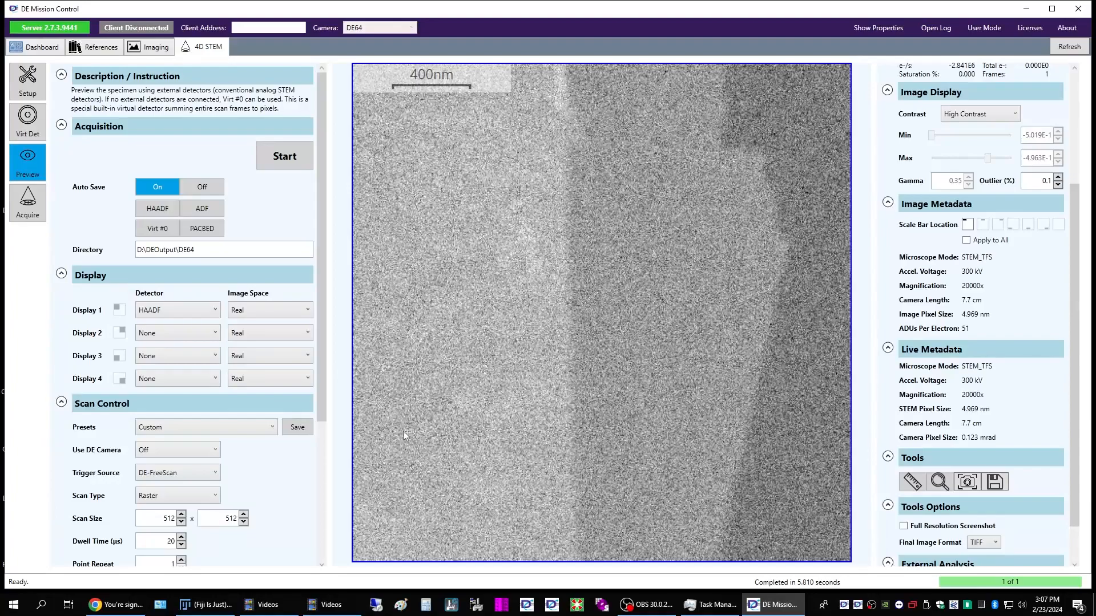
# Review the 4D STEM display and scan settings for the 256 x 256 raster scan and start the acquisition
pyautogui.click(28, 203)
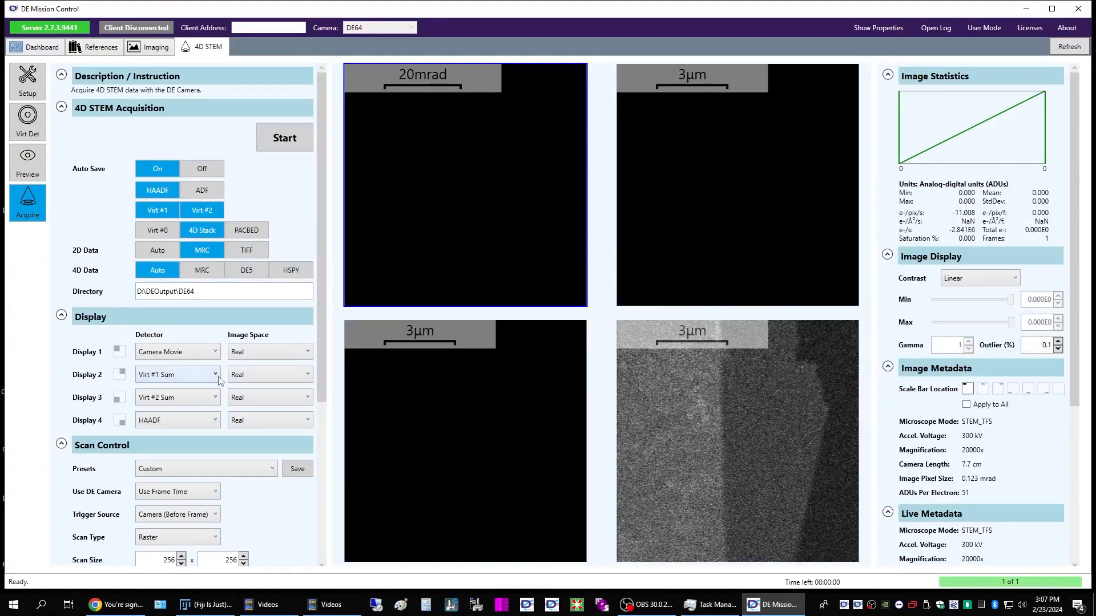
pyautogui.scroll(-7, 221, 382)
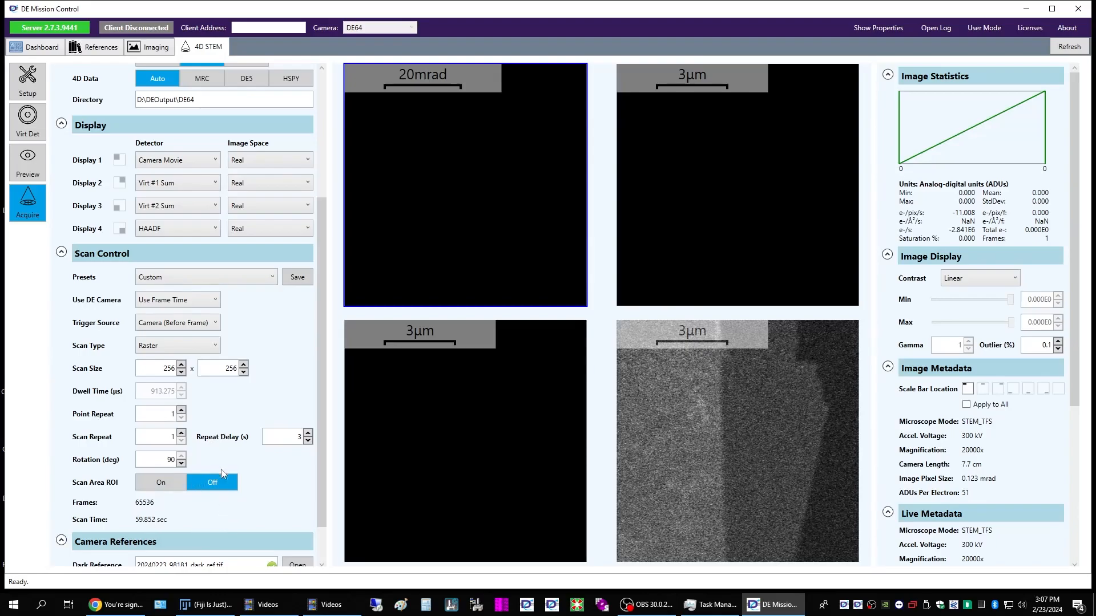
pyautogui.scroll(-2, 223, 502)
pyautogui.scroll(9, 223, 472)
pyautogui.click(286, 139)
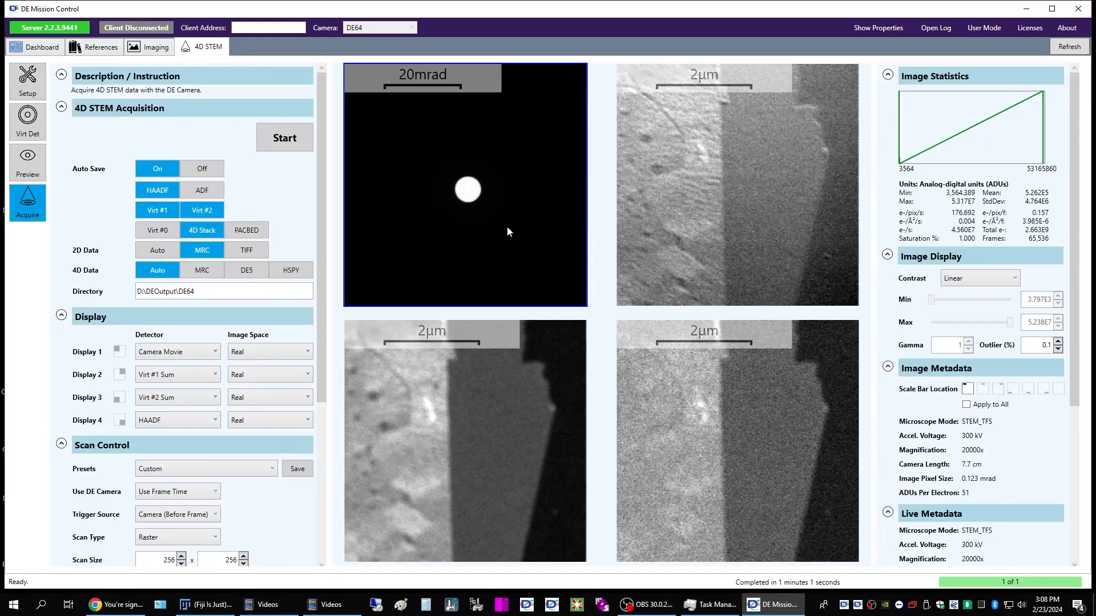
# Try the Diffraction contrast on the camera movie image, and set its contrast to High Contrast
pyautogui.moveTo(1076, 215)
pyautogui.mouseDown()
pyautogui.moveTo(1073, 361)
pyautogui.moveTo(1069, 200)
pyautogui.mouseUp()
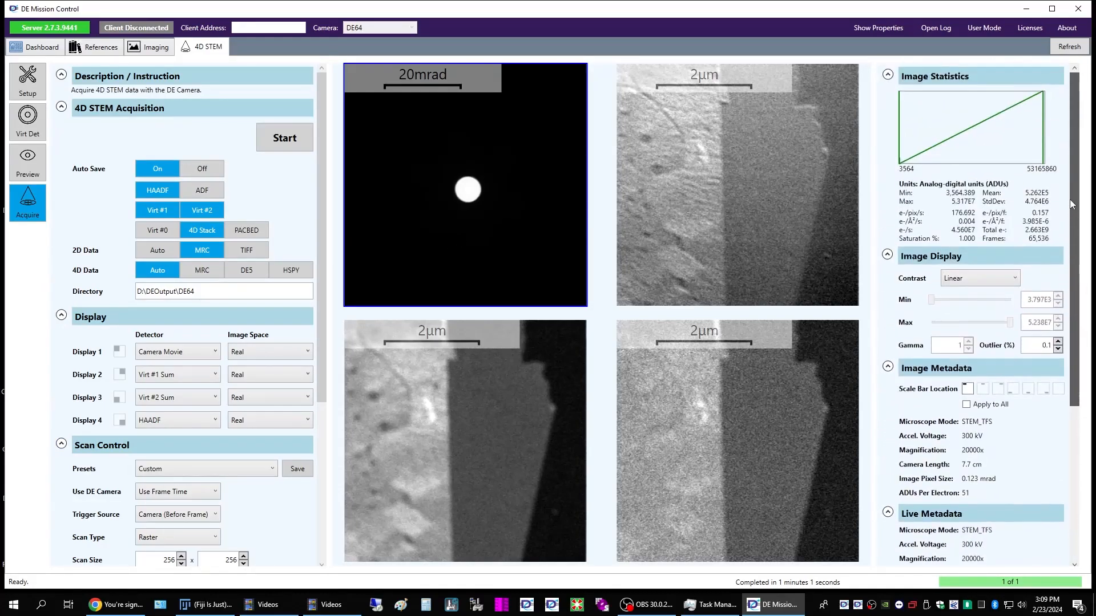
pyautogui.click(980, 278)
pyautogui.click(977, 331)
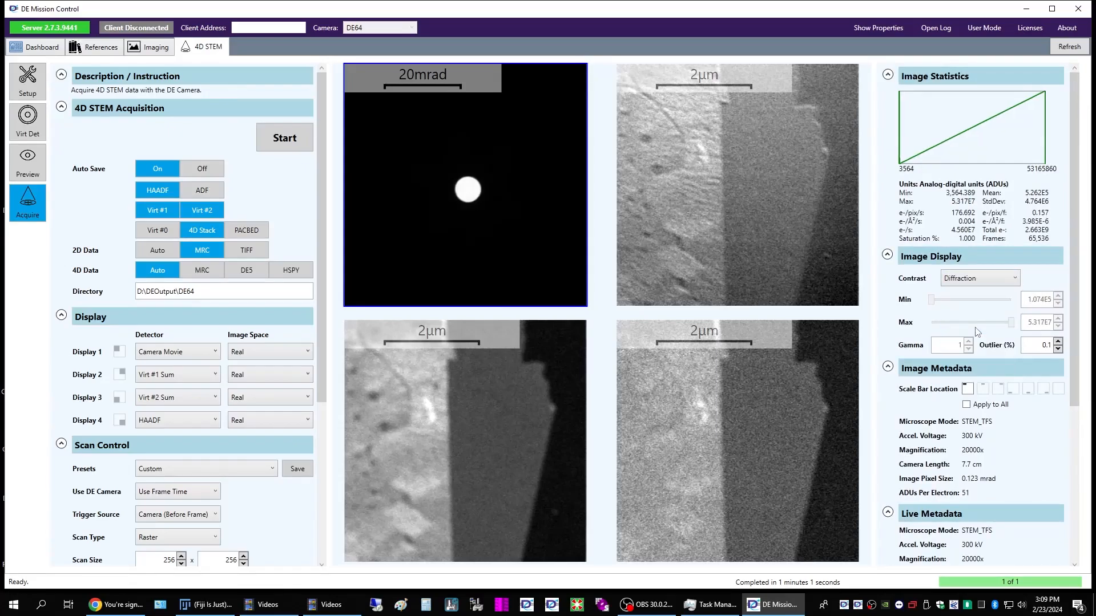
pyautogui.click(966, 283)
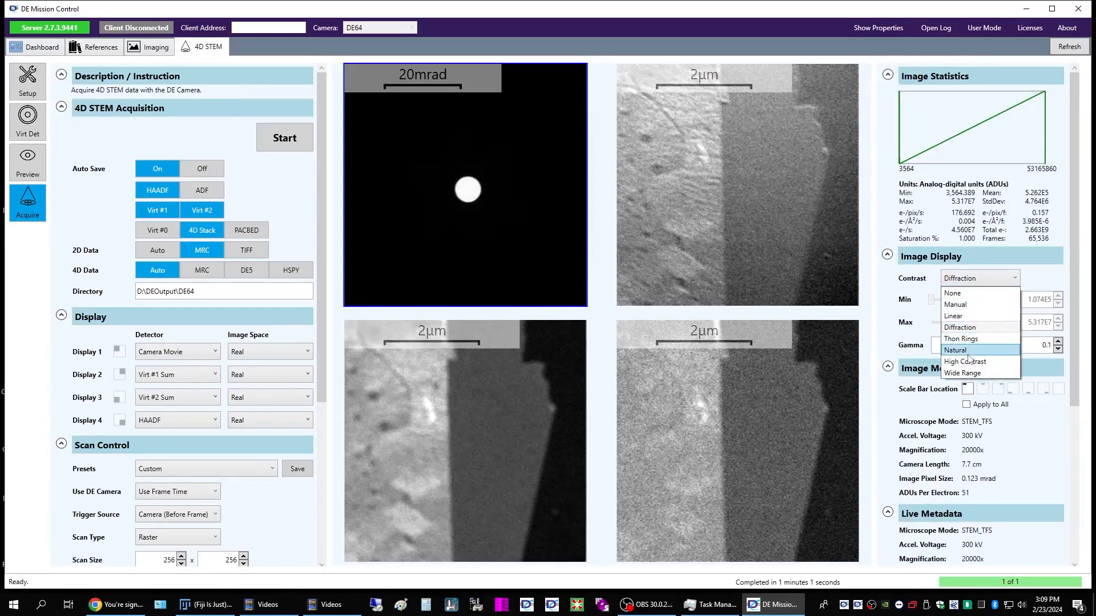
pyautogui.click(974, 365)
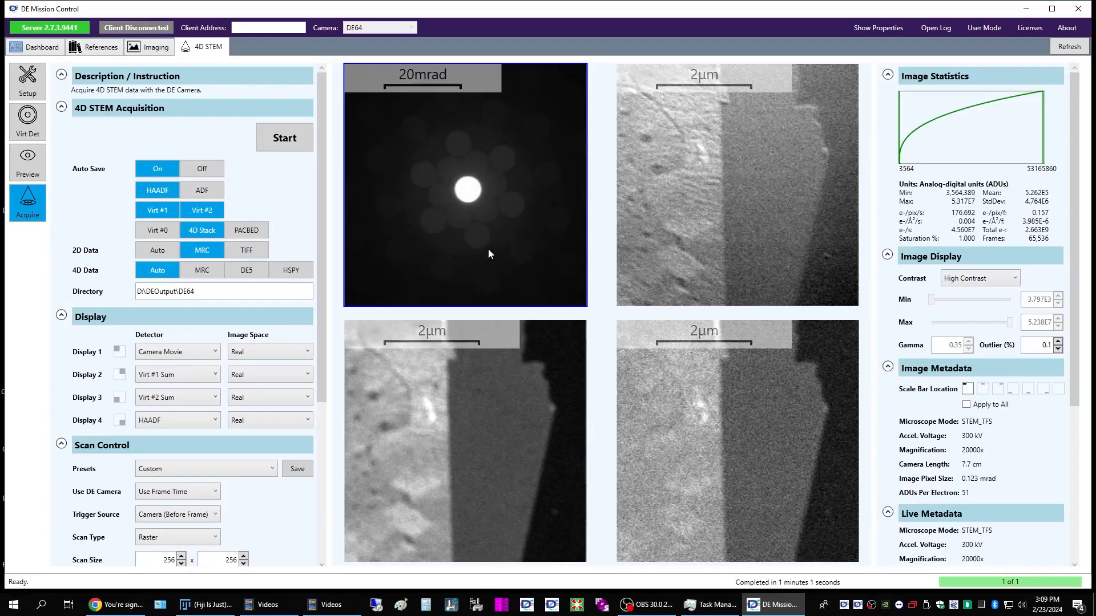
# Set the point repeat of the 4D STEM scan to 5
pyautogui.scroll(-7, 194, 419)
pyautogui.click(181, 411)
pyautogui.click(181, 411)
pyautogui.click(181, 411)
pyautogui.click(181, 411)
pyautogui.click(181, 411)
pyautogui.click(181, 410)
pyautogui.click(181, 410)
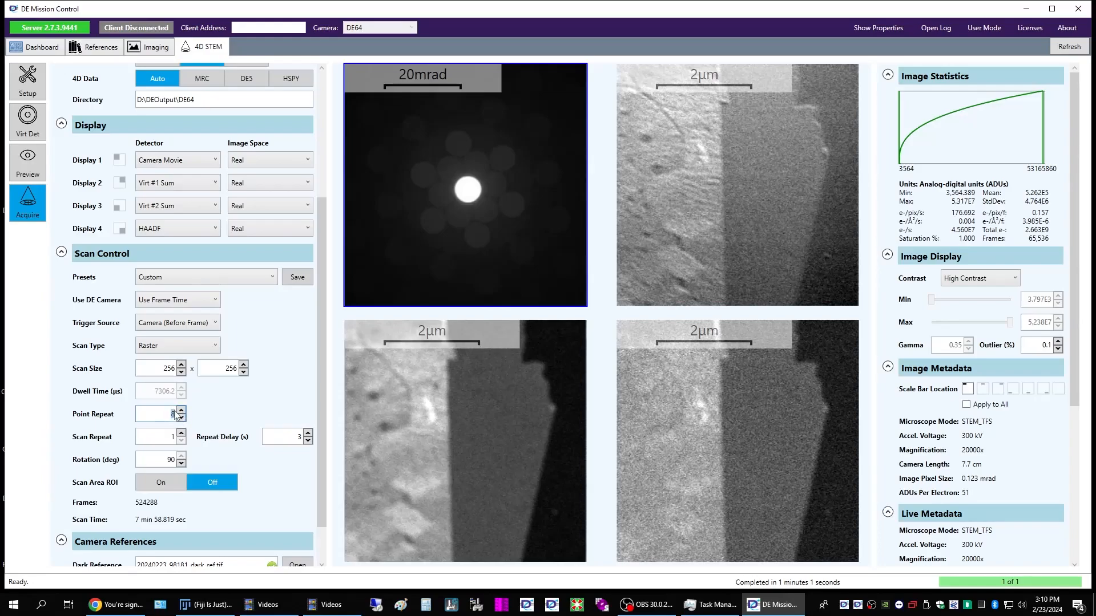
pyautogui.write('5')
pyautogui.scroll(7, 225, 378)
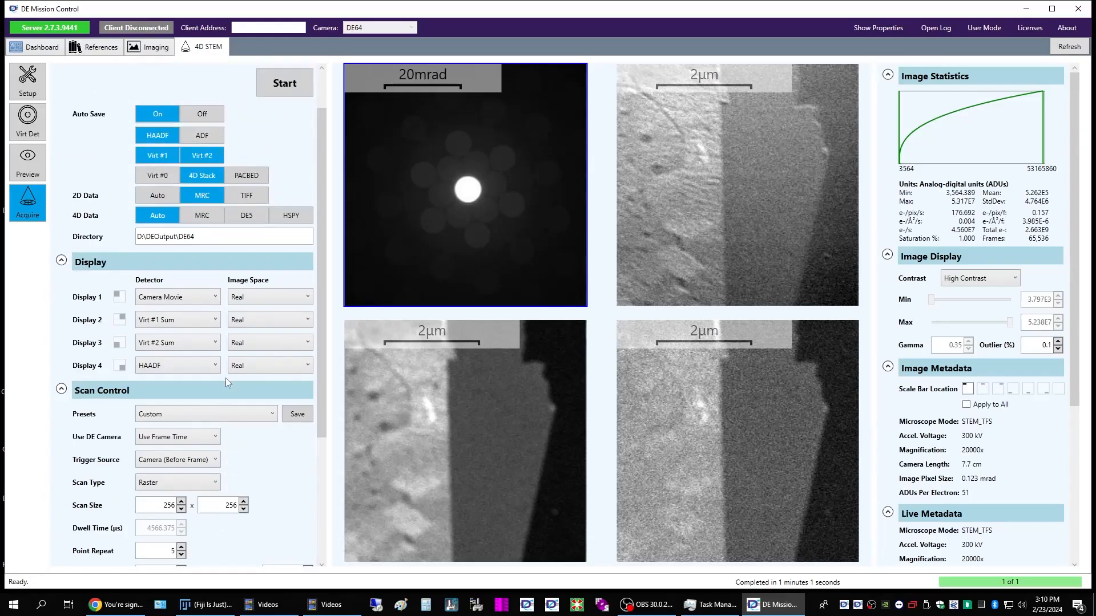
pyautogui.scroll(-9, 225, 378)
pyautogui.scroll(9, 231, 385)
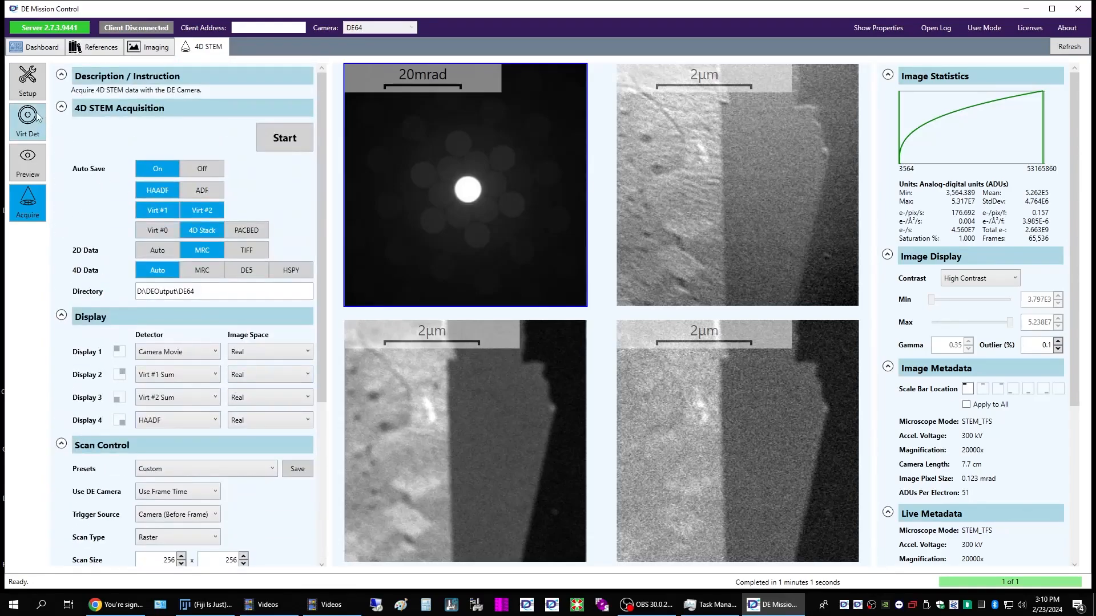
# Set the camera's processing mode to HDR Counting and check the 4D STEM acquisition settings again
pyautogui.click(27, 90)
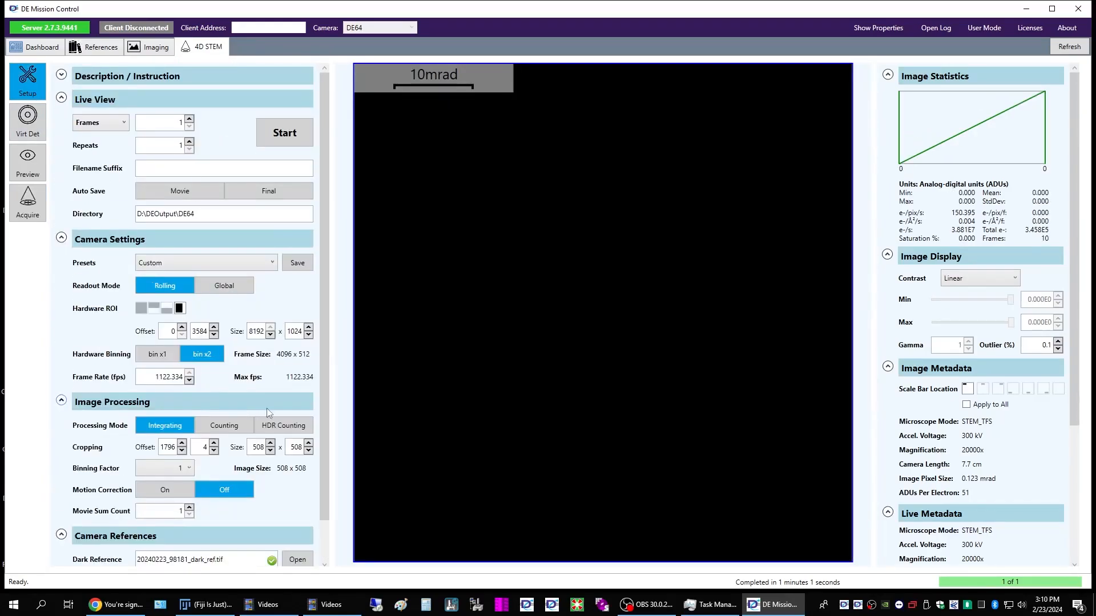
pyautogui.click(281, 427)
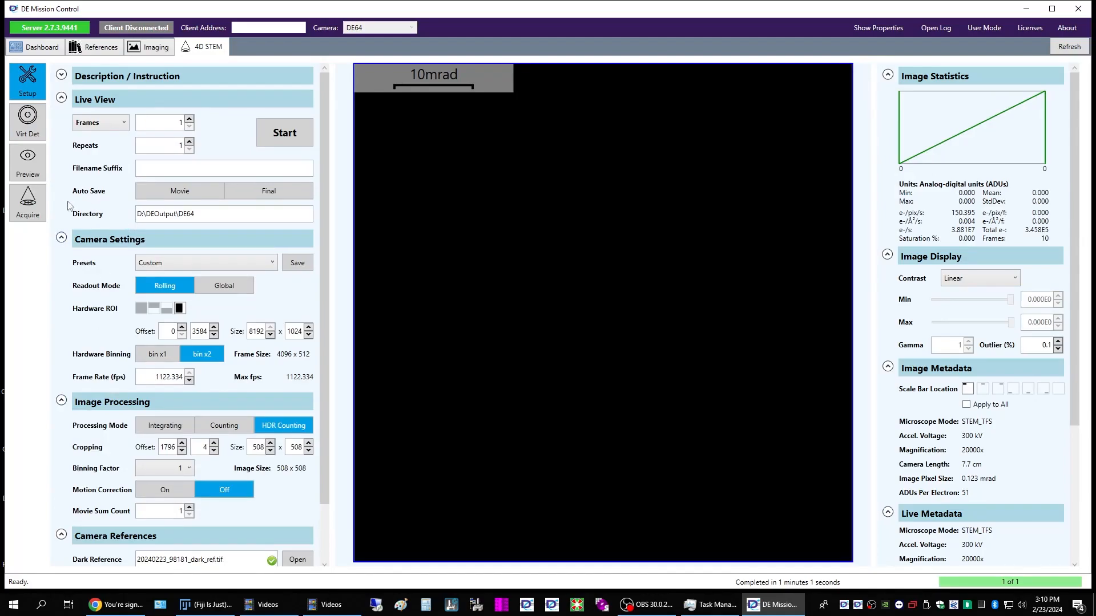
pyautogui.click(32, 213)
pyautogui.scroll(-5, 203, 374)
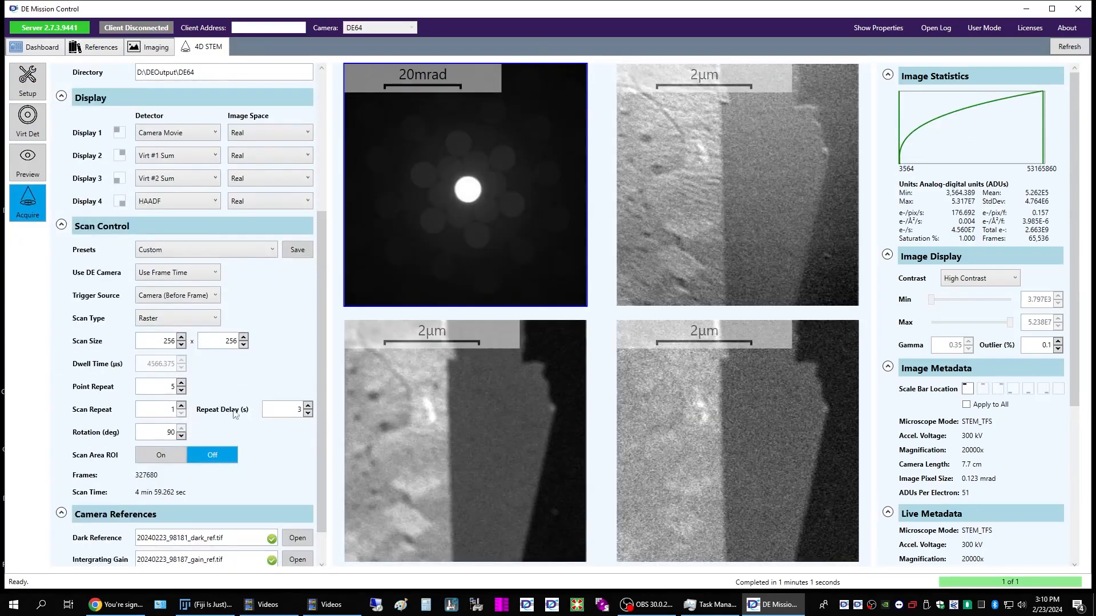
pyautogui.scroll(5, 240, 314)
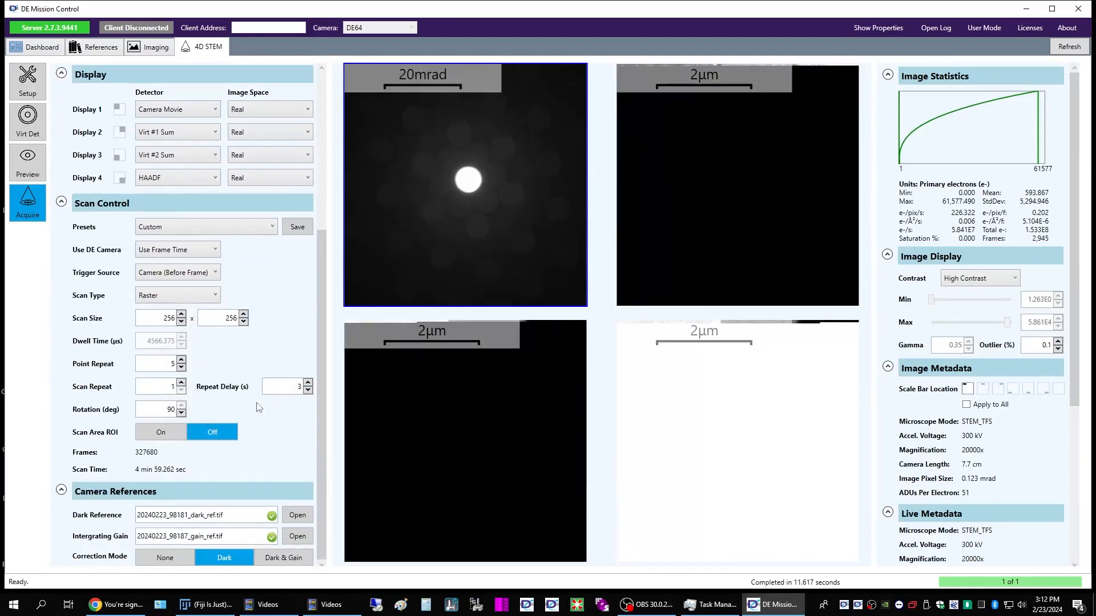
# Set the camera reference correction mode to Dark & Gain and start the 4D STEM acquisition
pyautogui.scroll(4, 289, 532)
pyautogui.scroll(-4, 289, 532)
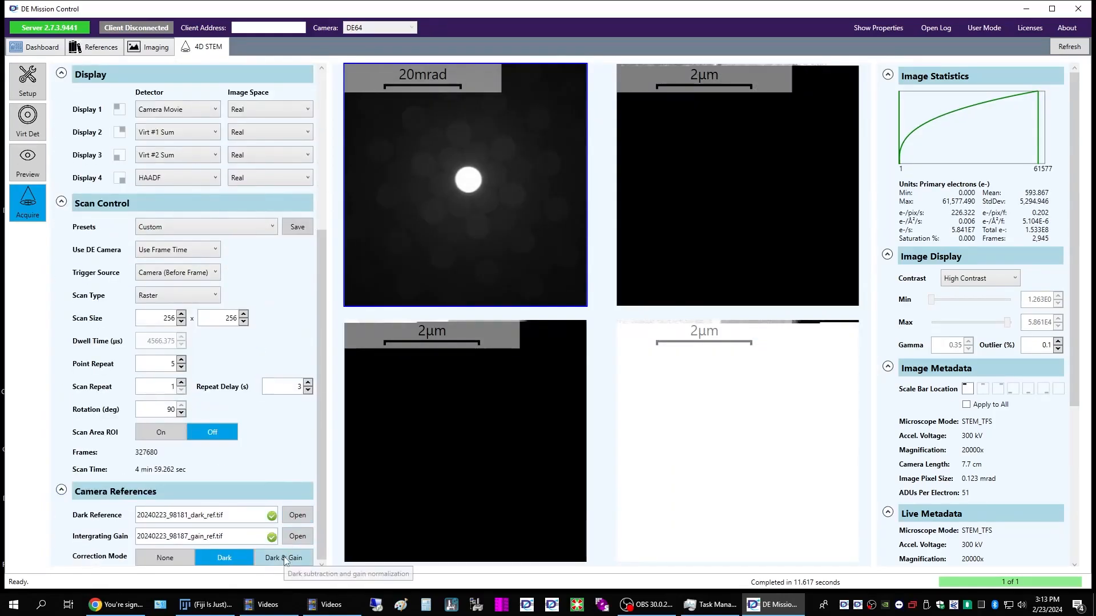
pyautogui.click(284, 557)
pyautogui.scroll(5, 283, 558)
pyautogui.scroll(-5, 283, 147)
pyautogui.scroll(5, 280, 257)
pyautogui.click(281, 145)
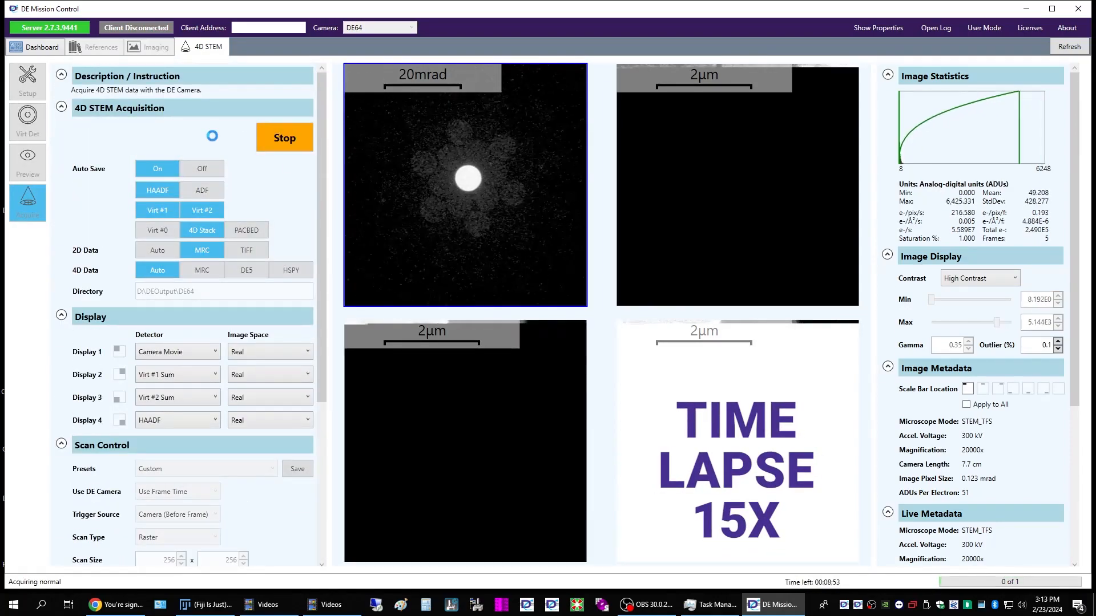